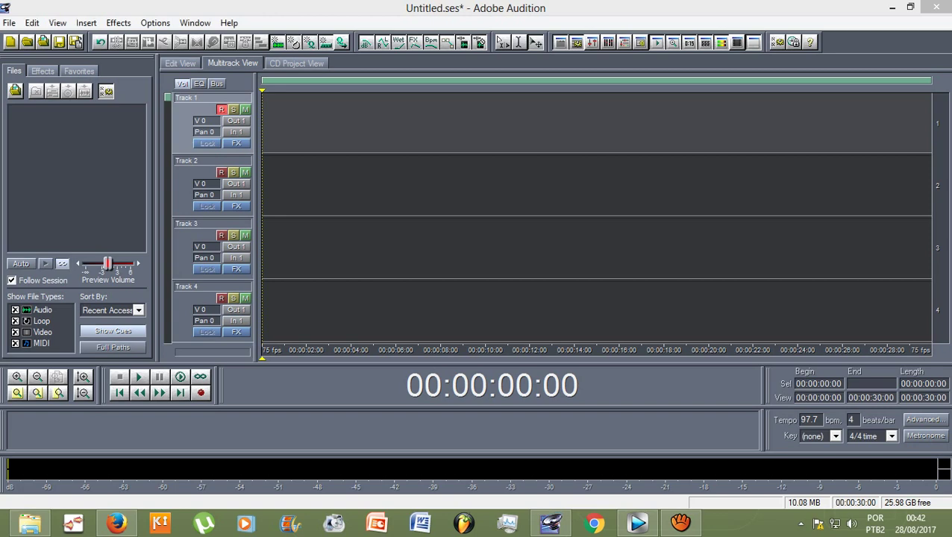
- Record a voice take of about 10 seconds on Track 1 and play it back
click(200, 392)
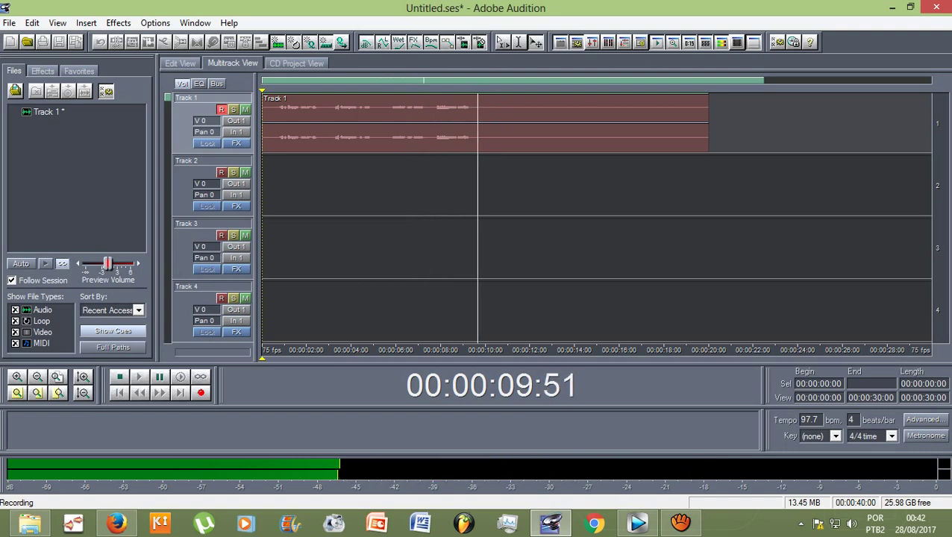
key(space)
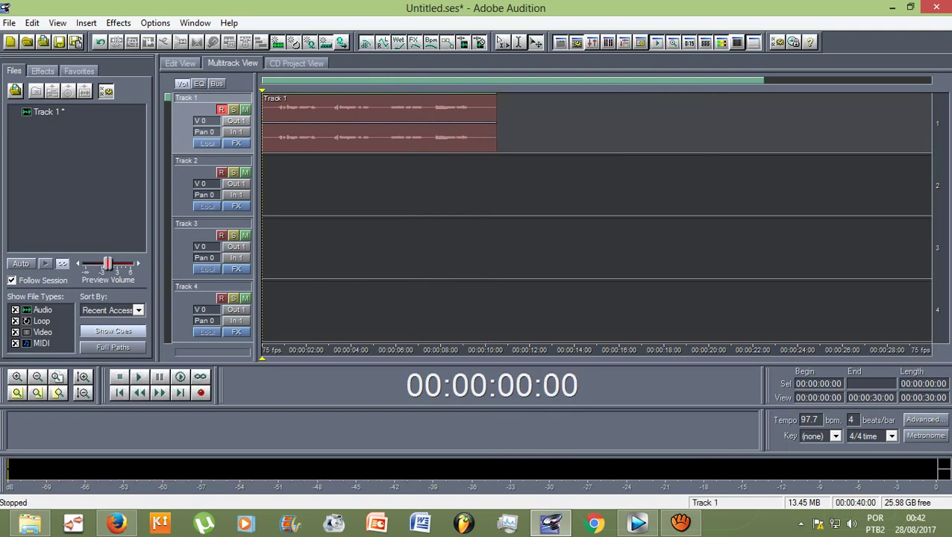
key(space)
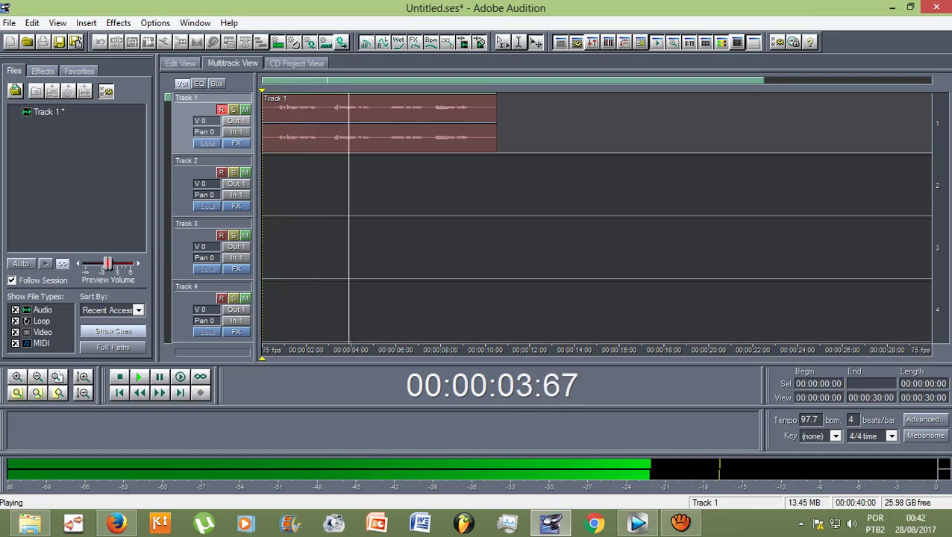
key(space)
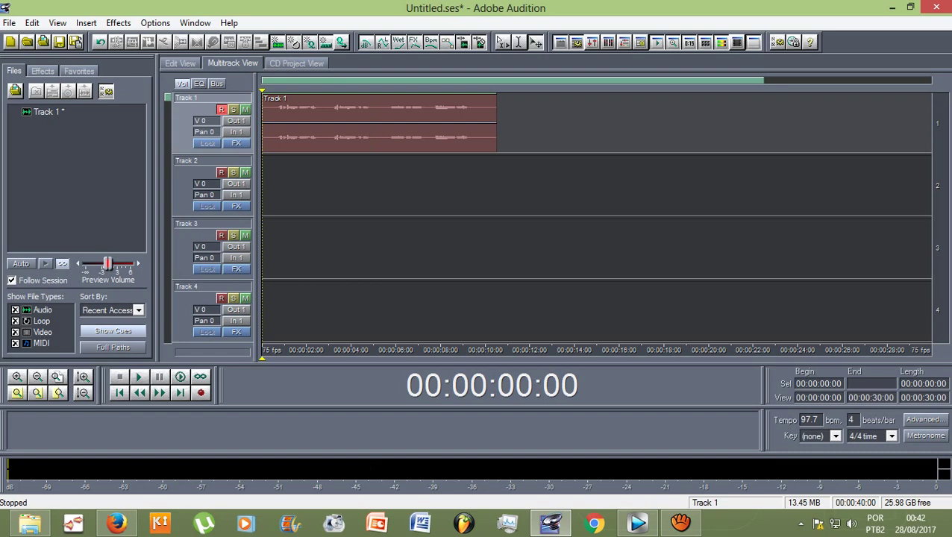
- Open the Track 1 recording in Edit View and check the Studio Reverb settings for the voice section without applying them
key(8)
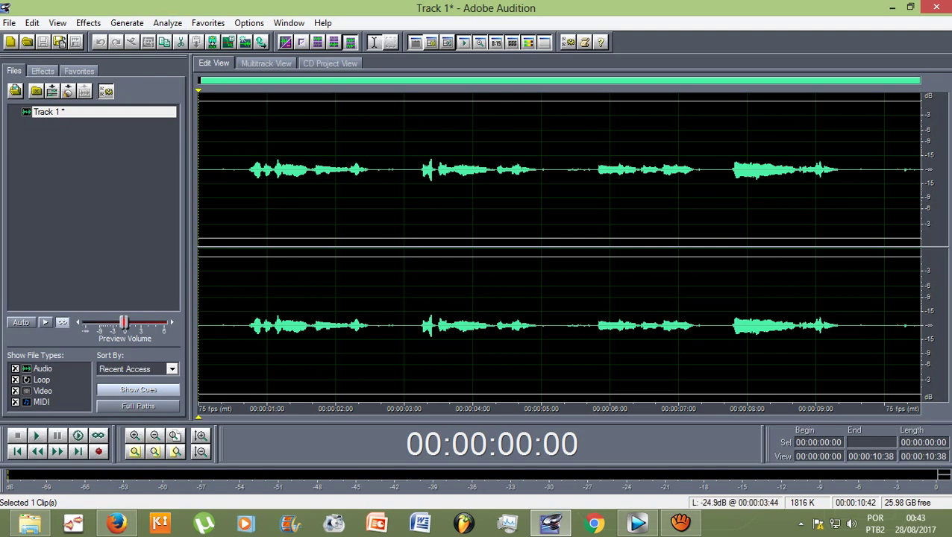
drag(246, 187, 840, 187)
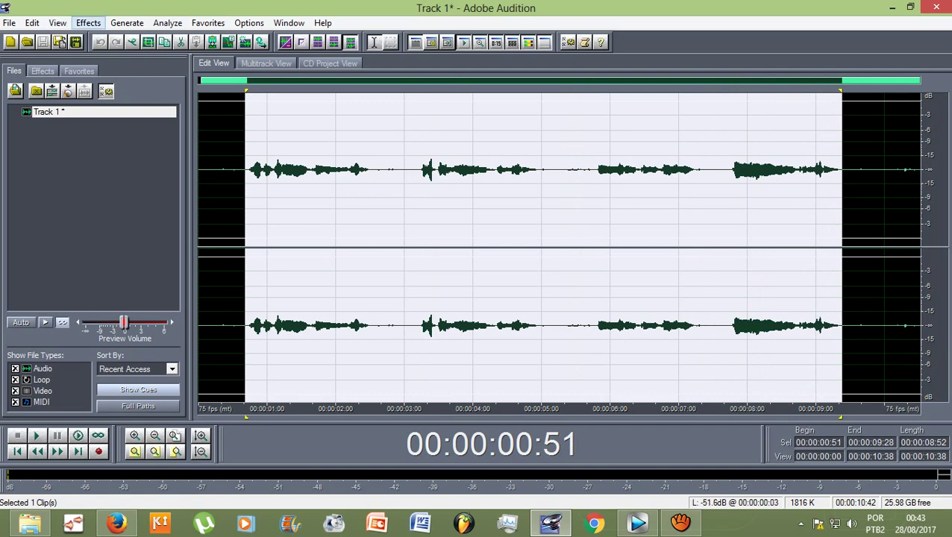
click(88, 22)
mouse_move(119, 105)
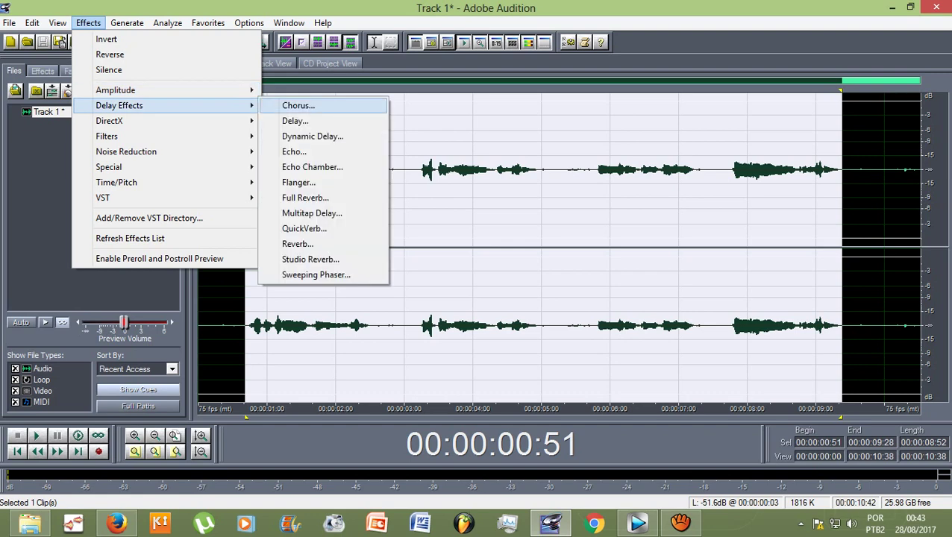
click(311, 258)
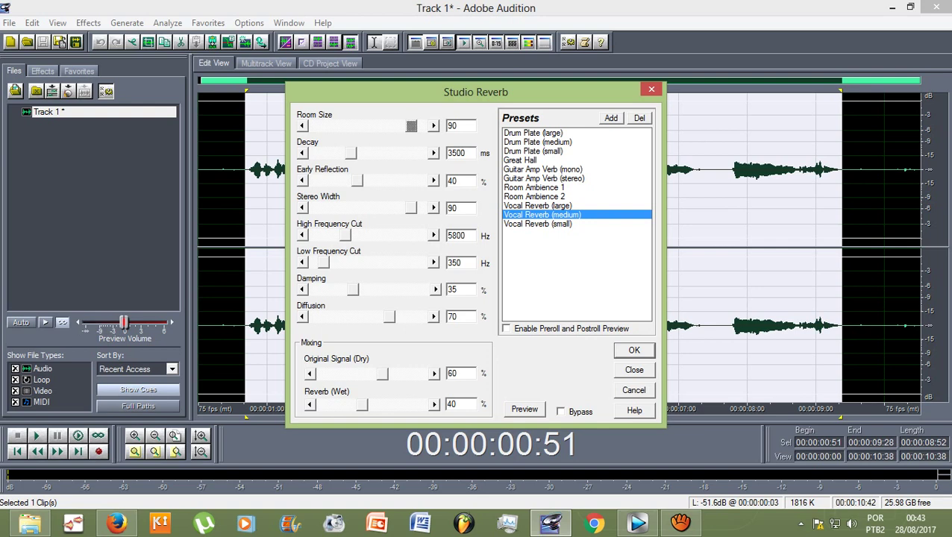
key(Return)
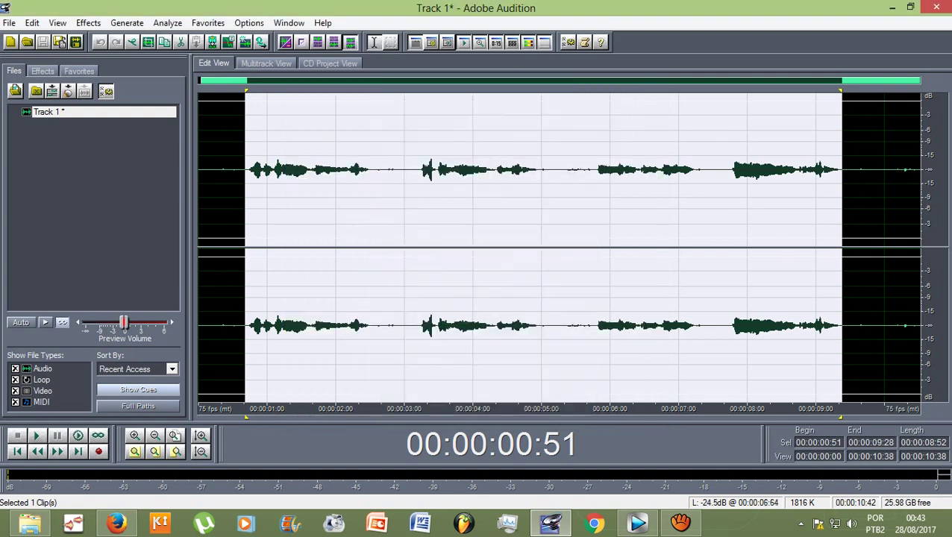
click(323, 224)
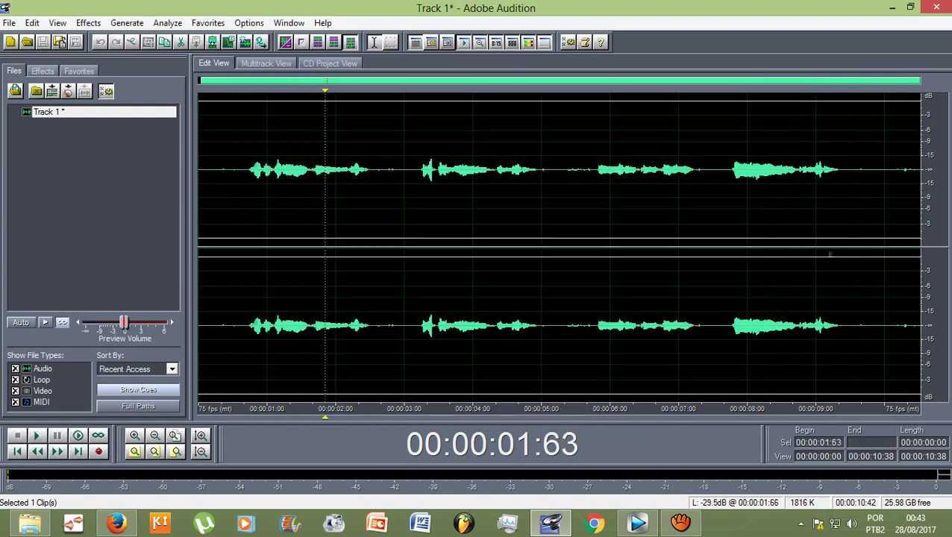
click(232, 224)
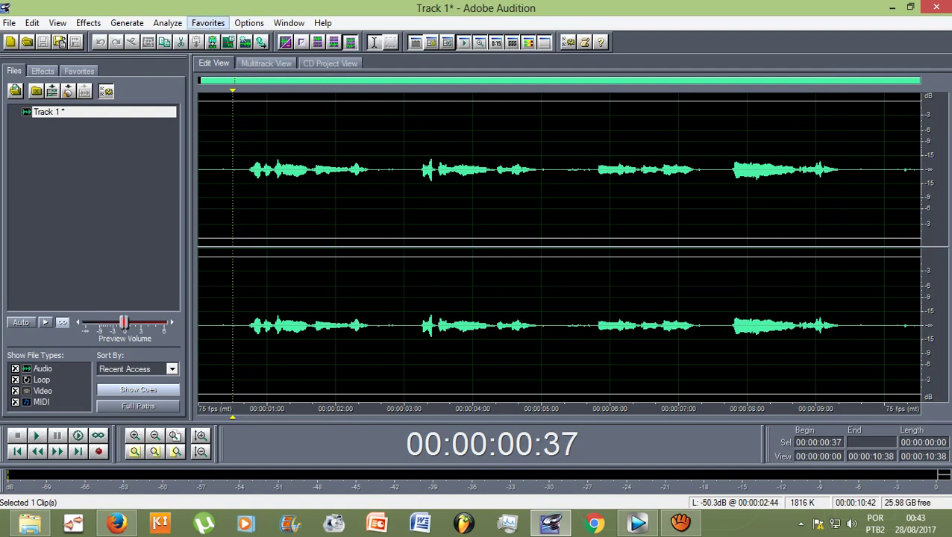
- Start a new favorite and assign it the Delay Effects\Studio Reverb effect
click(208, 22)
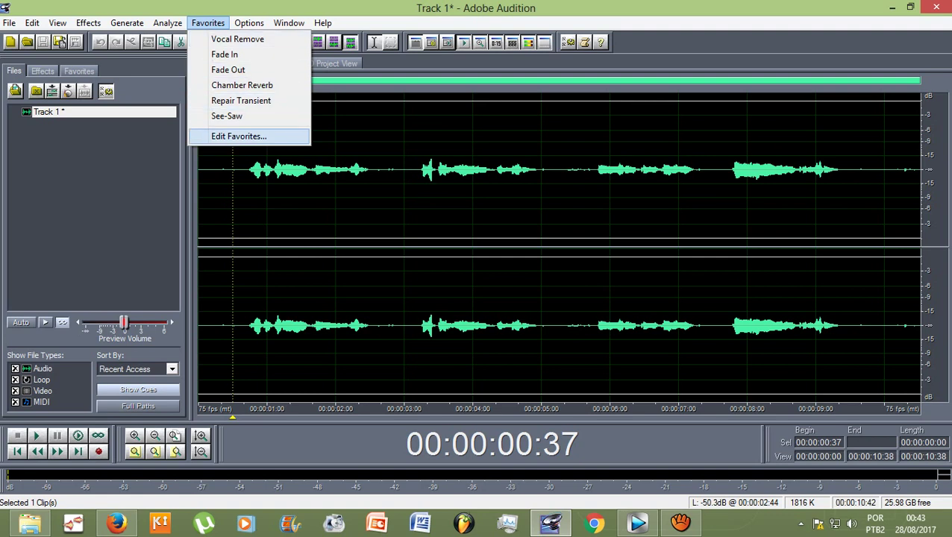
click(238, 135)
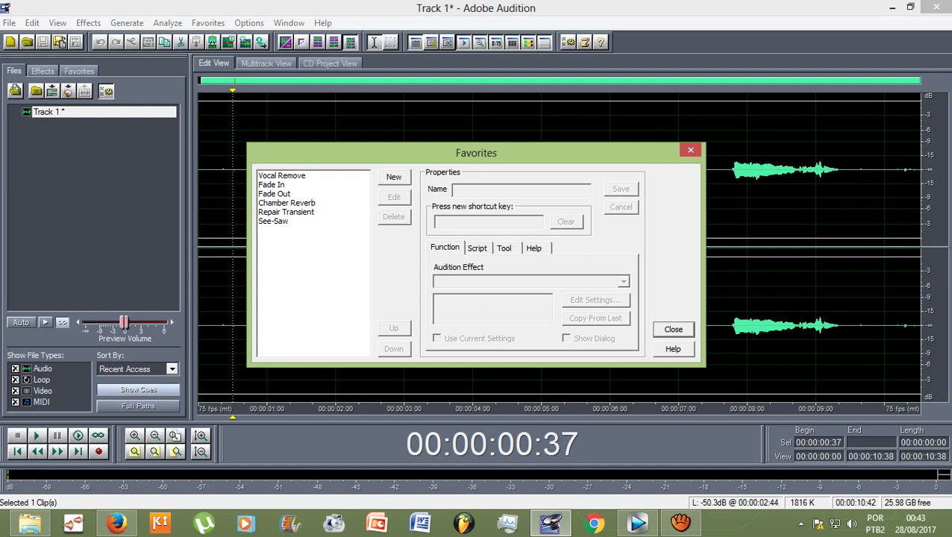
click(393, 177)
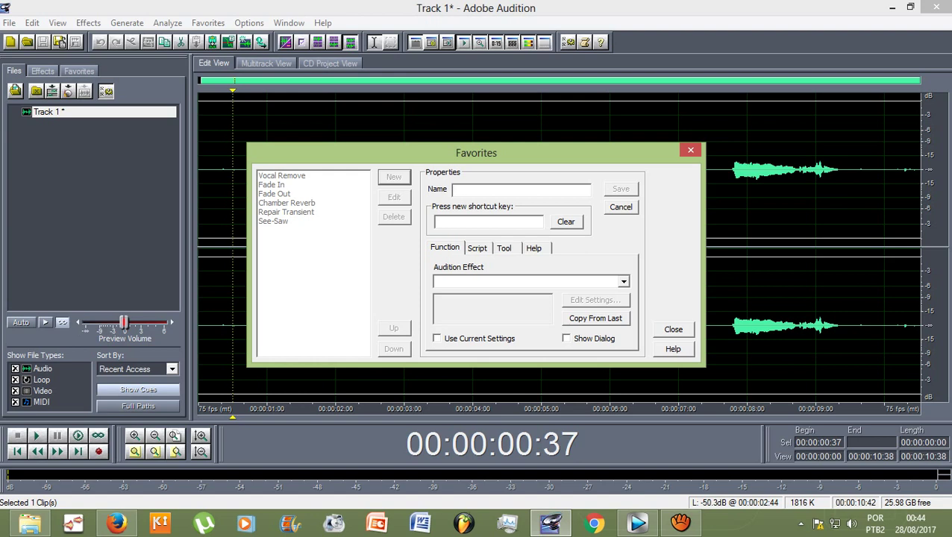
click(623, 281)
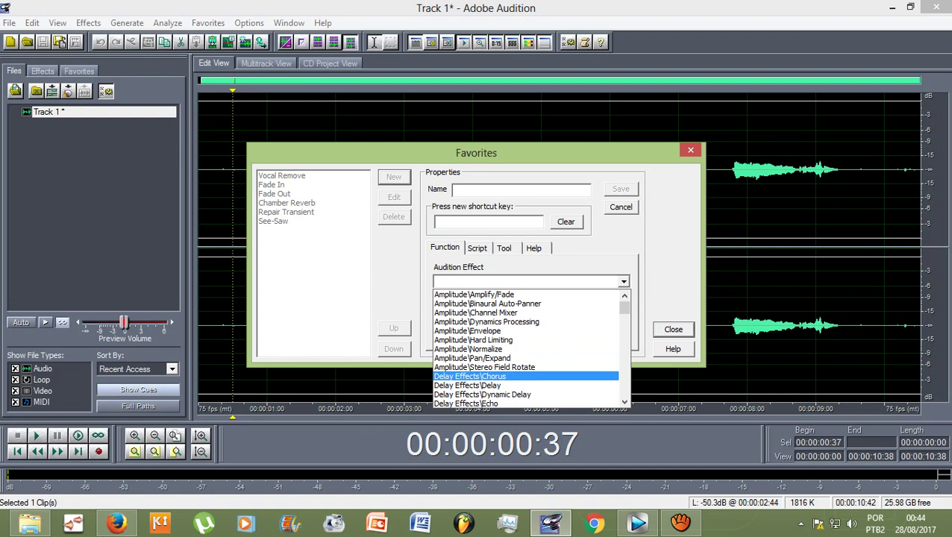
scroll(526, 352, down, 3)
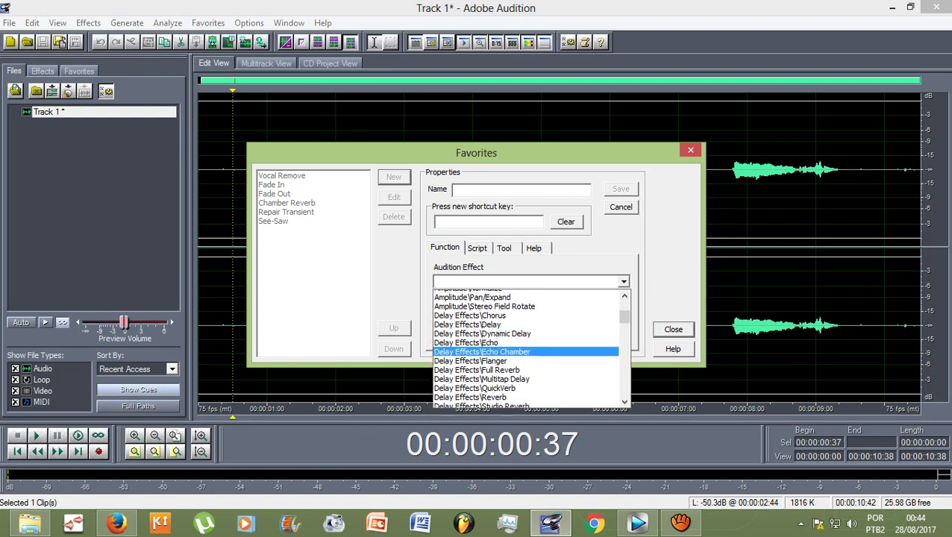
scroll(526, 350, down, 1)
key(Down)
key(Down)
key(Down)
key(Down)
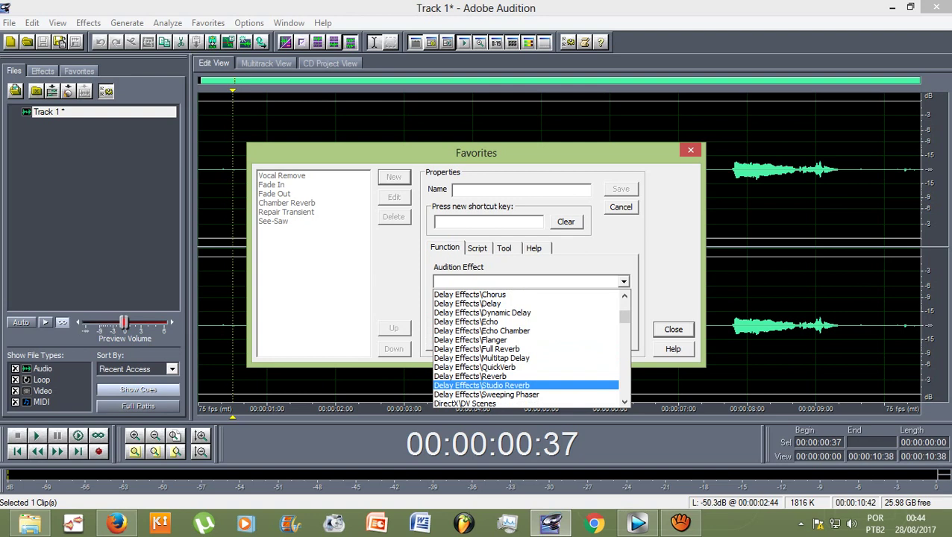
key(Return)
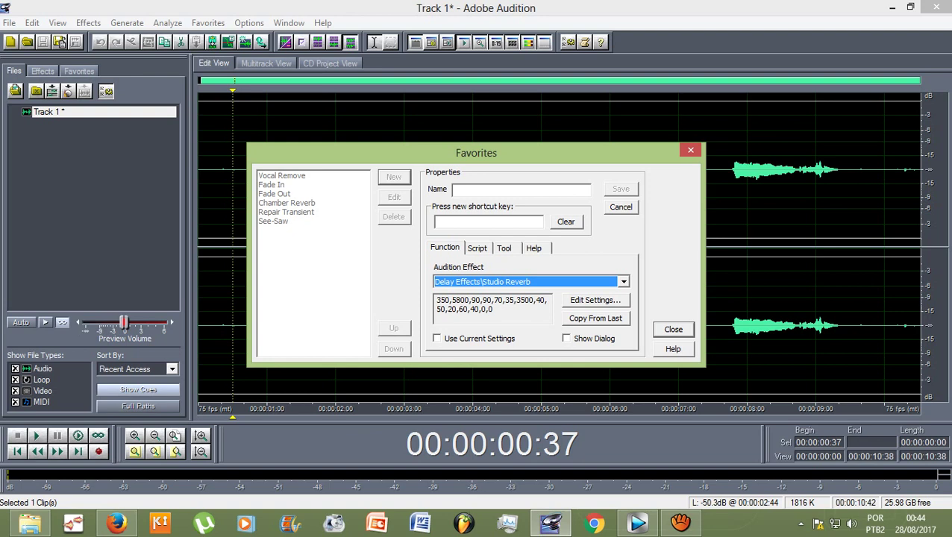
- Accept the Vocal Reverb (medium) settings for the favorite and save it under the name "Eco de estúdio"
key(alt+e)
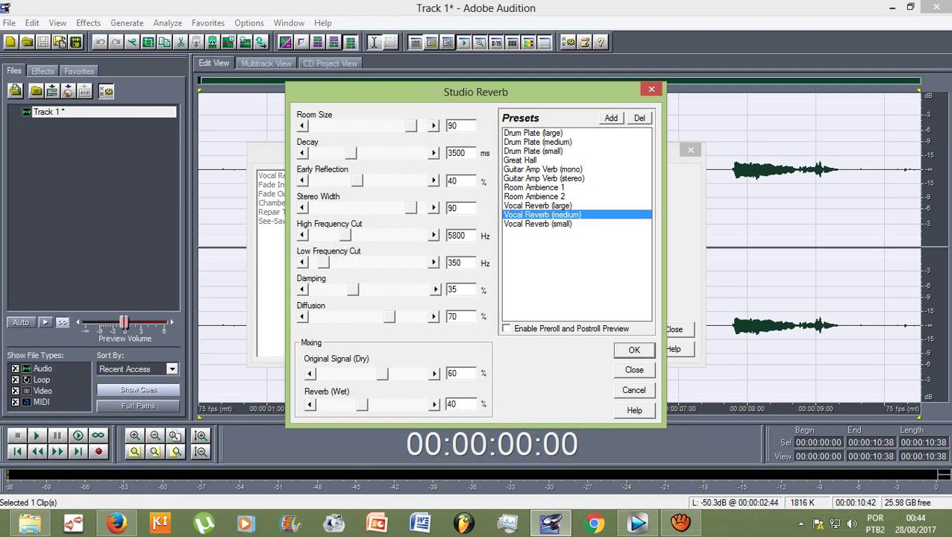
key(Return)
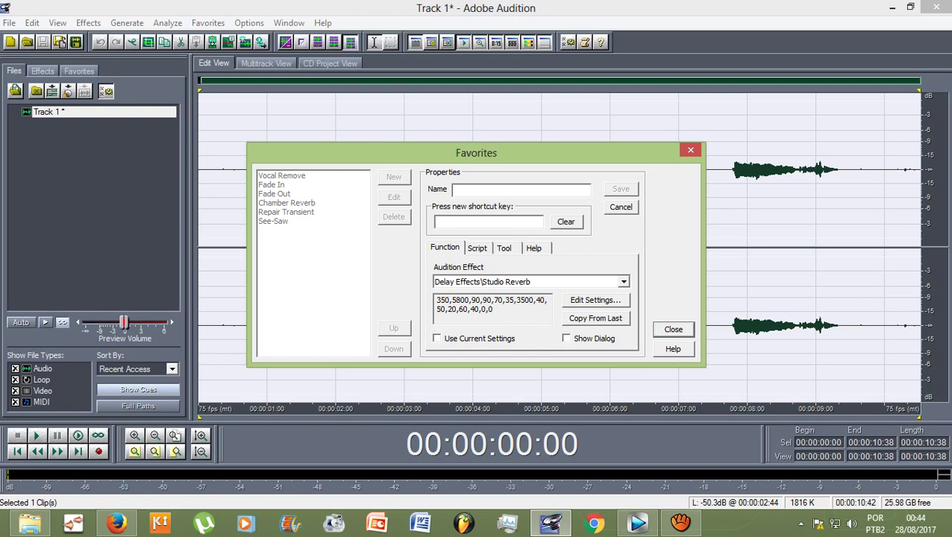
text(E)
key(BackSpace)
text(Eco de estúdio)
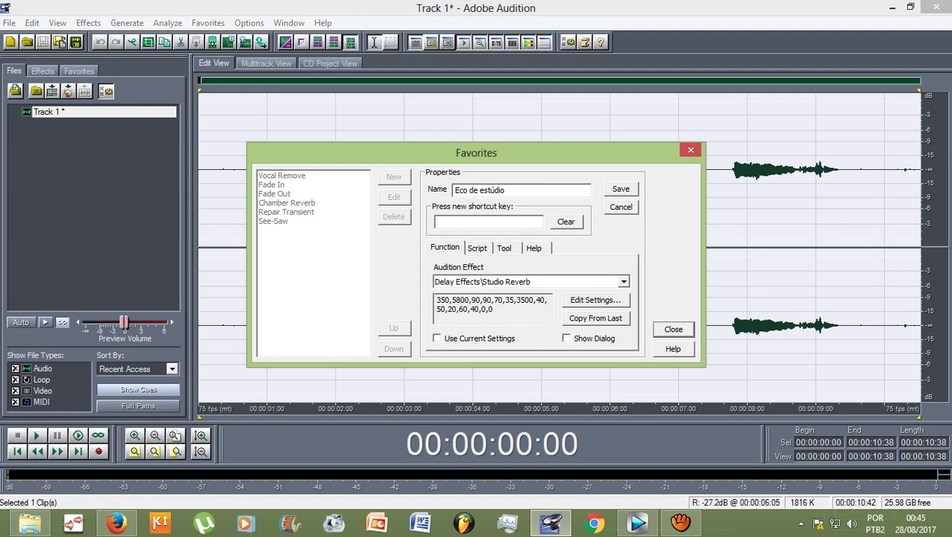
key(Return)
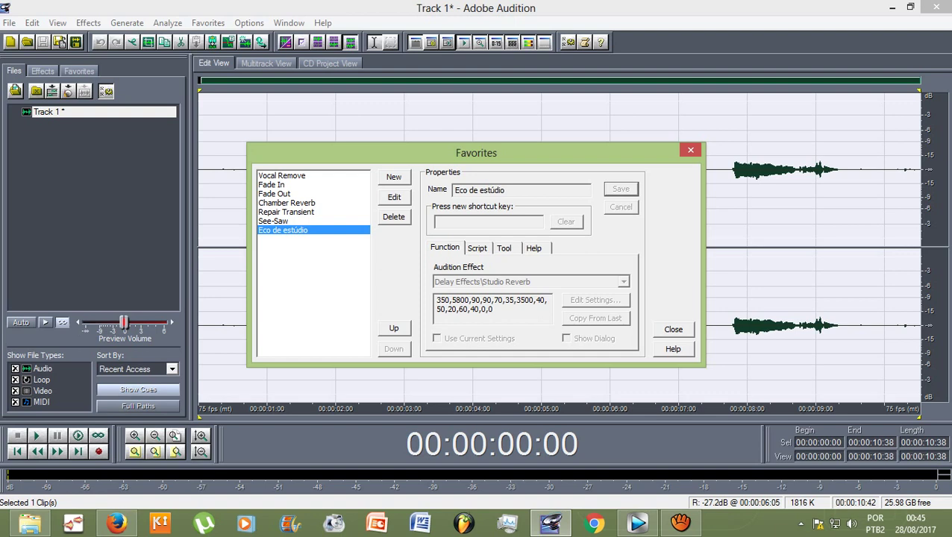
key(Escape)
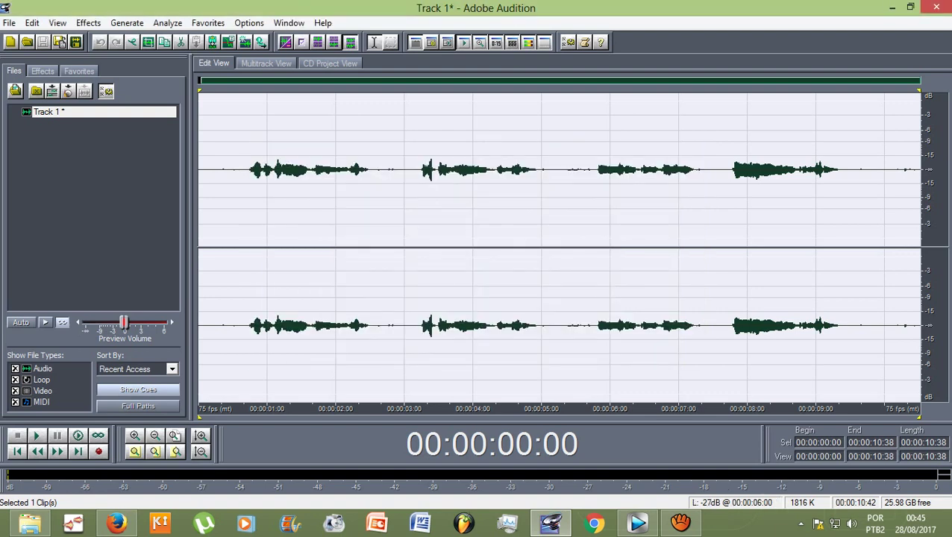
- Listen to the dry voice recording from the start of the first phrase
click(207, 22)
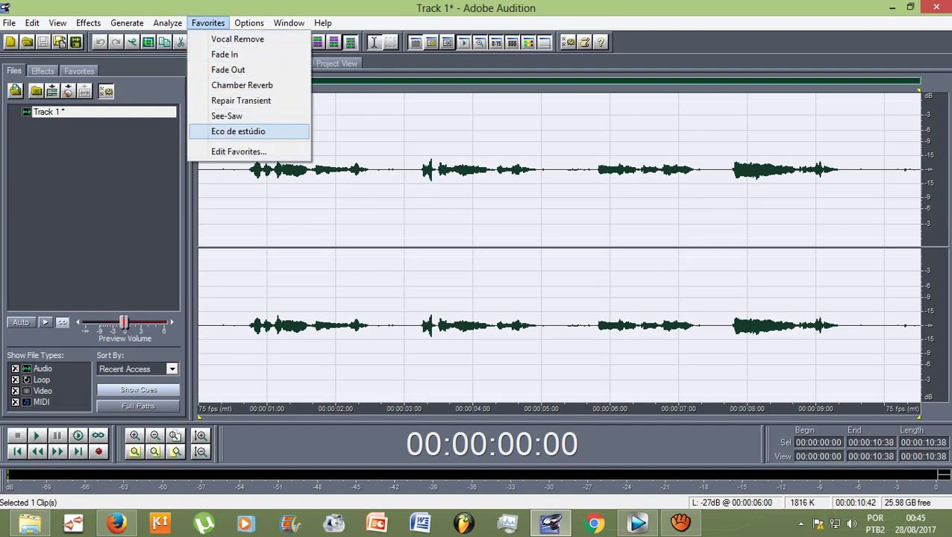
click(238, 131)
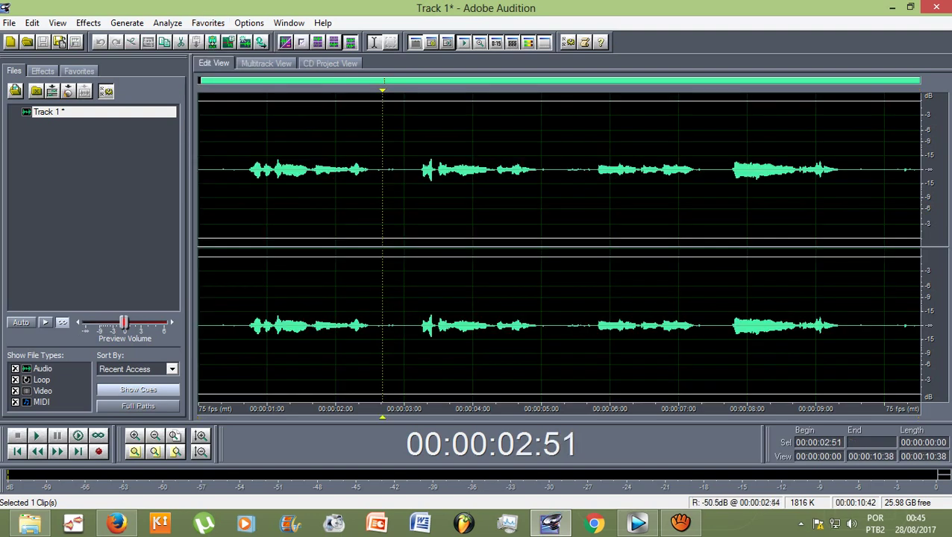
click(250, 172)
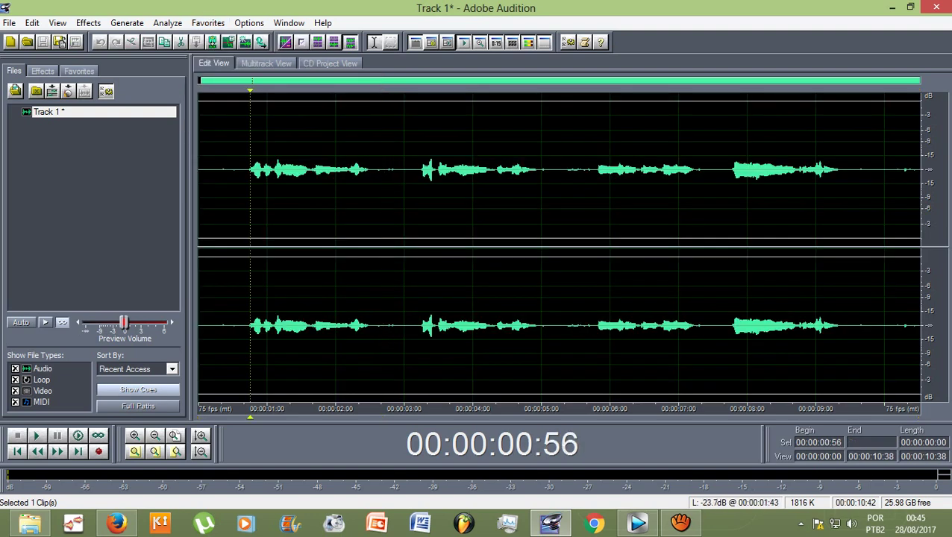
key(space)
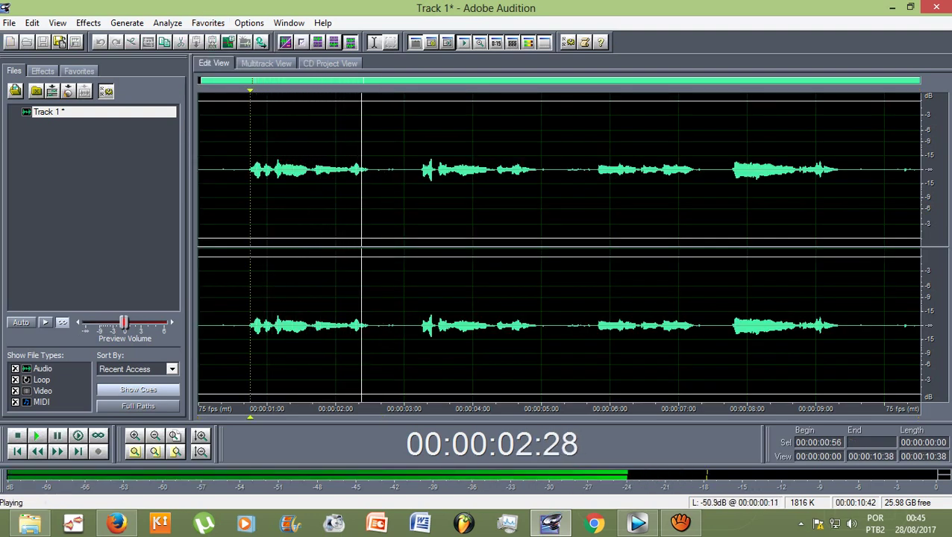
key(space)
- Apply the "Eco de estúdio" favorite to the voice from about 00:00:00:43 to 00:00:09:41 and play the result
drag(239, 171, 852, 172)
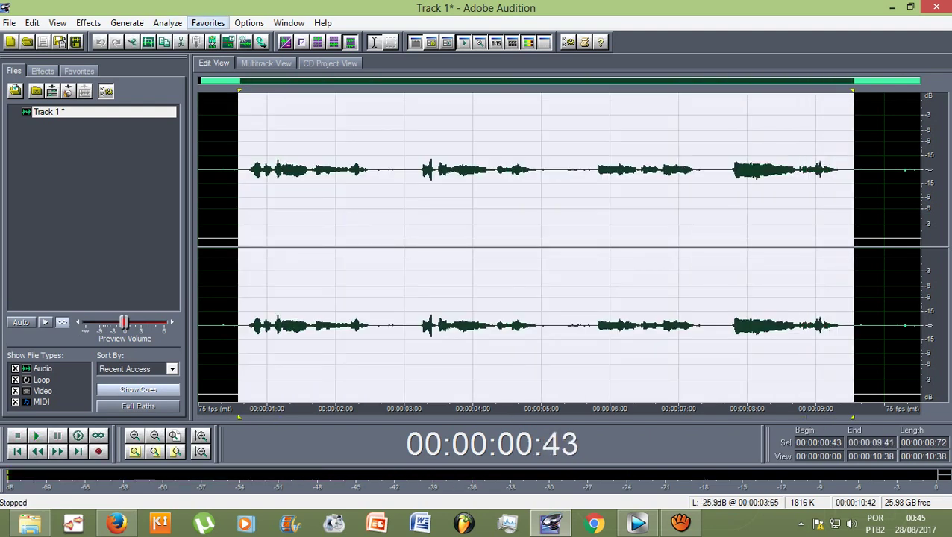
click(208, 22)
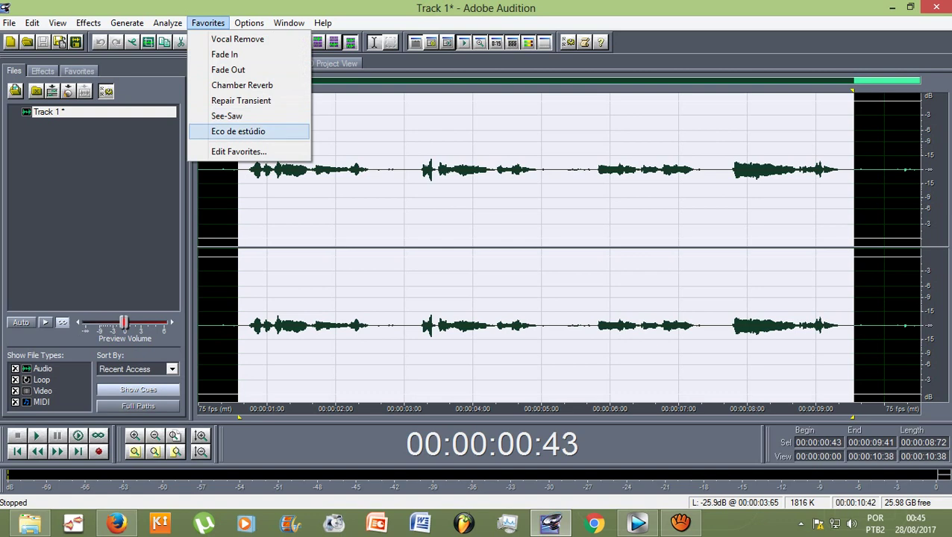
click(238, 130)
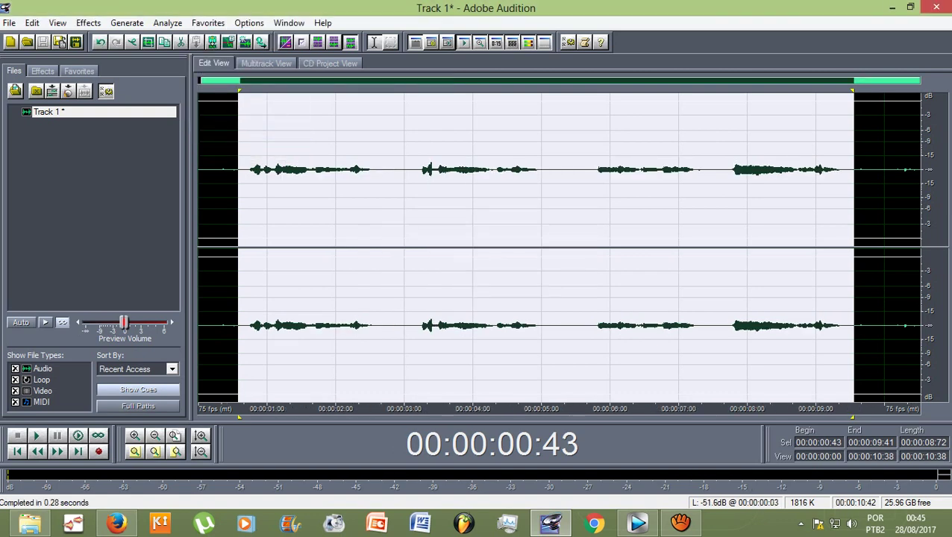
key(space)
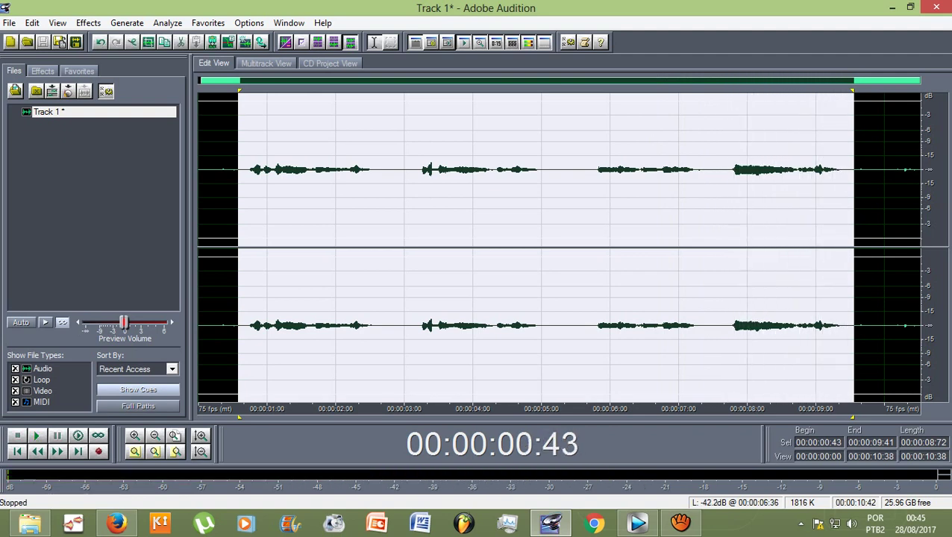
click(315, 172)
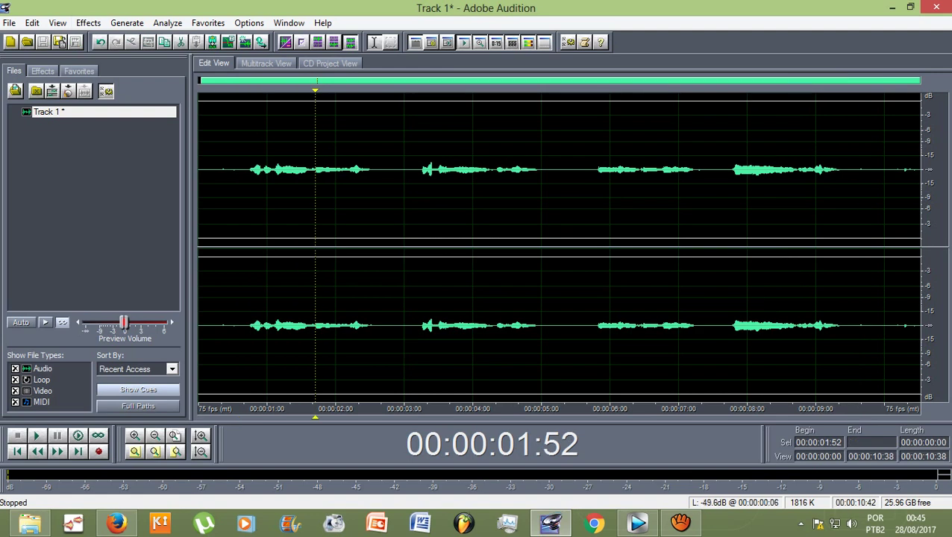
- View the Studio Reverb effect's settings and close them without applying the effect
click(88, 23)
mouse_move(120, 105)
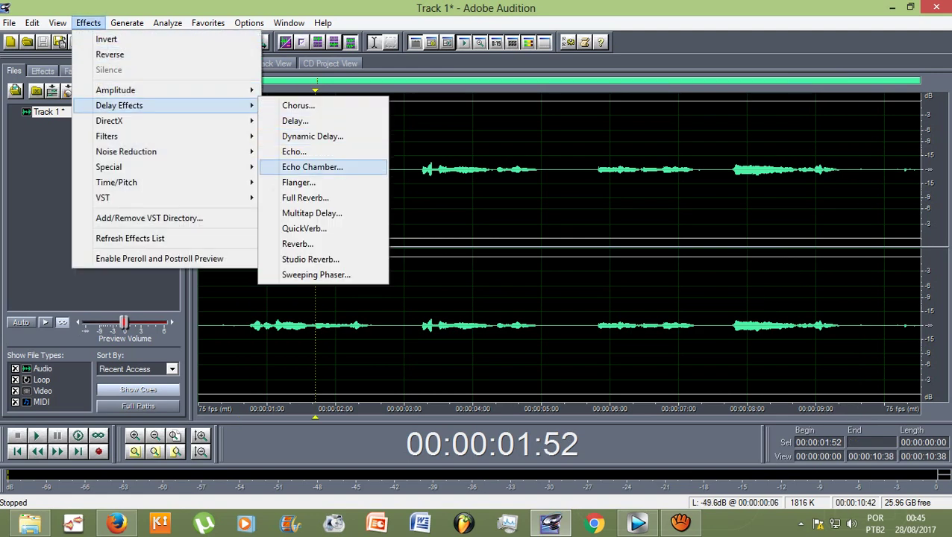
click(310, 259)
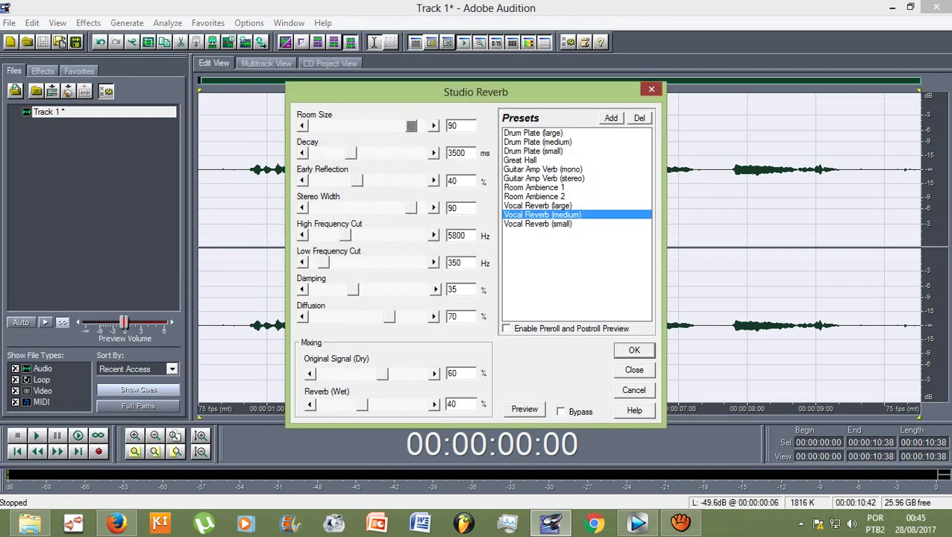
click(634, 369)
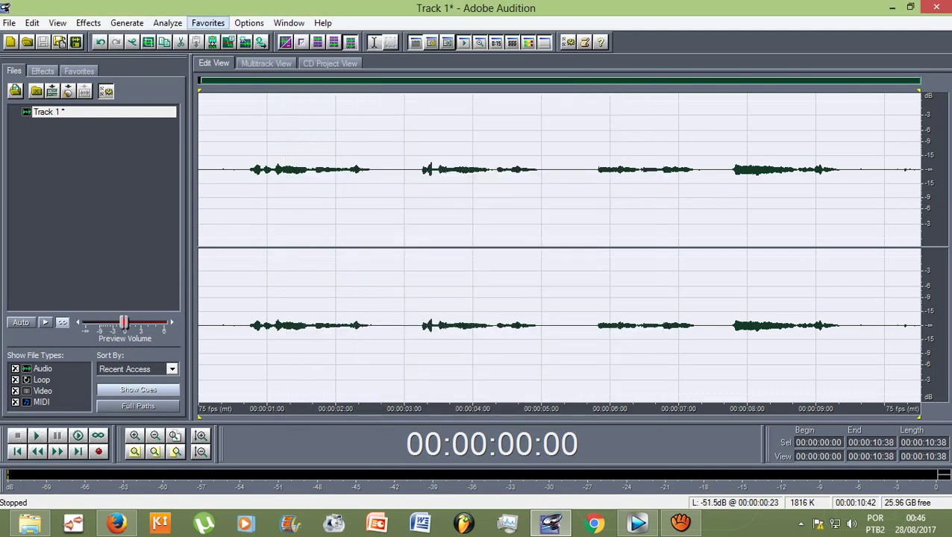
- Apply the "Eco de estúdio" favorite to the entire waveform and clear the selection
click(208, 23)
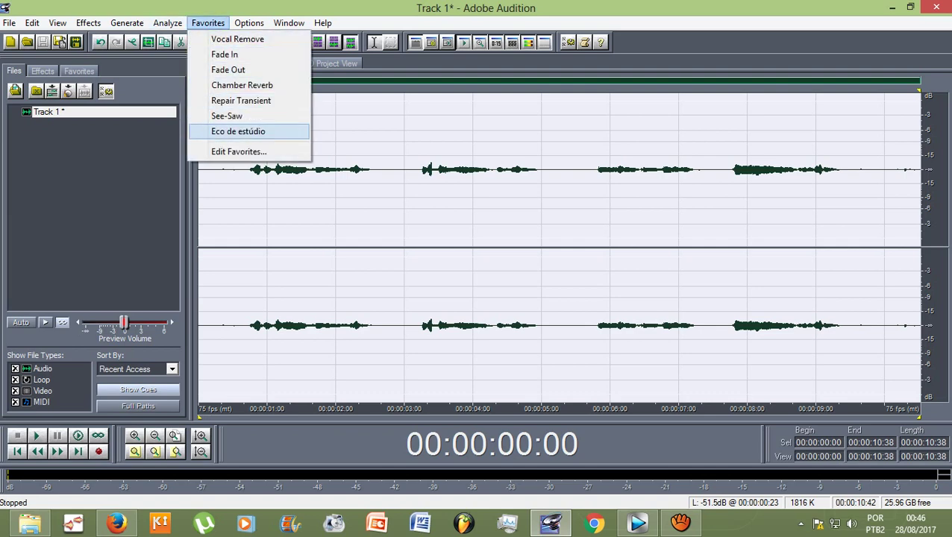
click(238, 131)
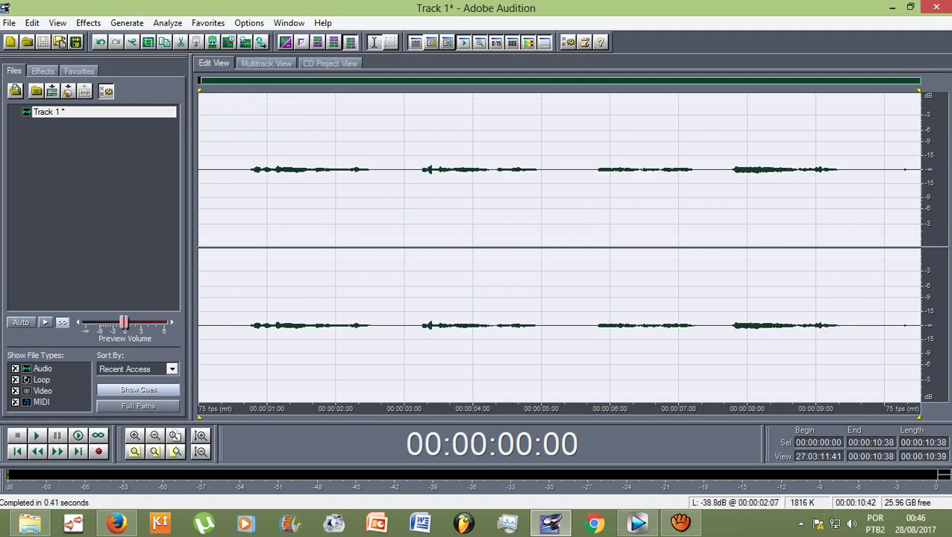
click(250, 131)
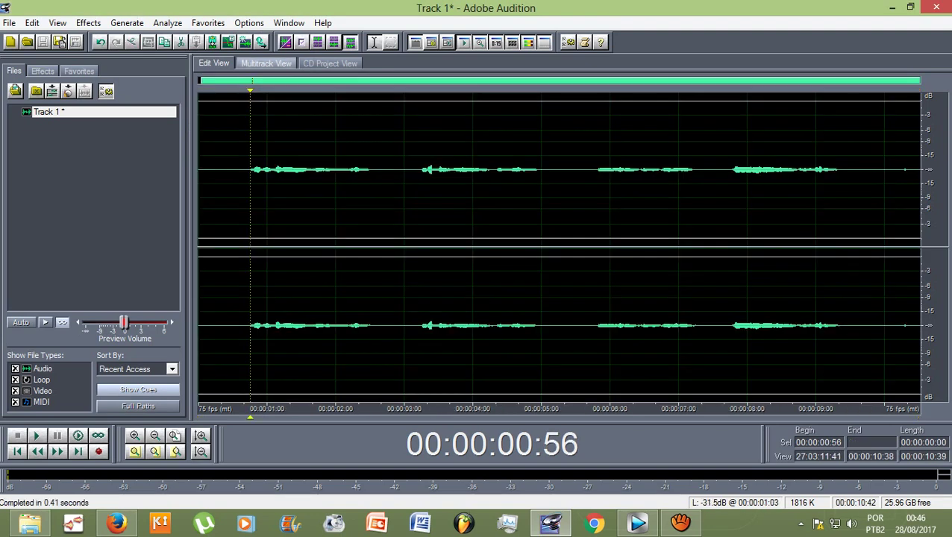